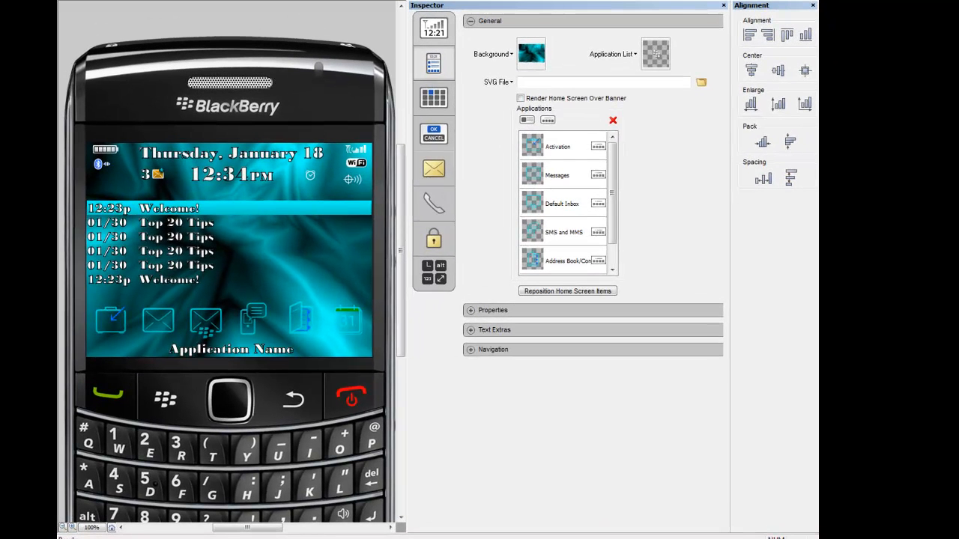
Step: Set the Activation icon's home screen navigation links: Messages to the right, nowhere downward, and Today Text upward
click(470, 350)
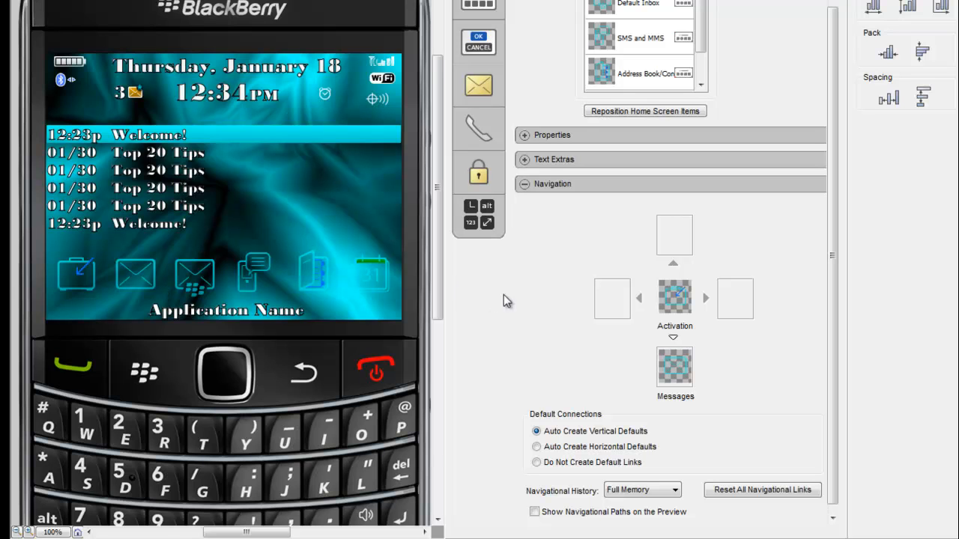
click(736, 300)
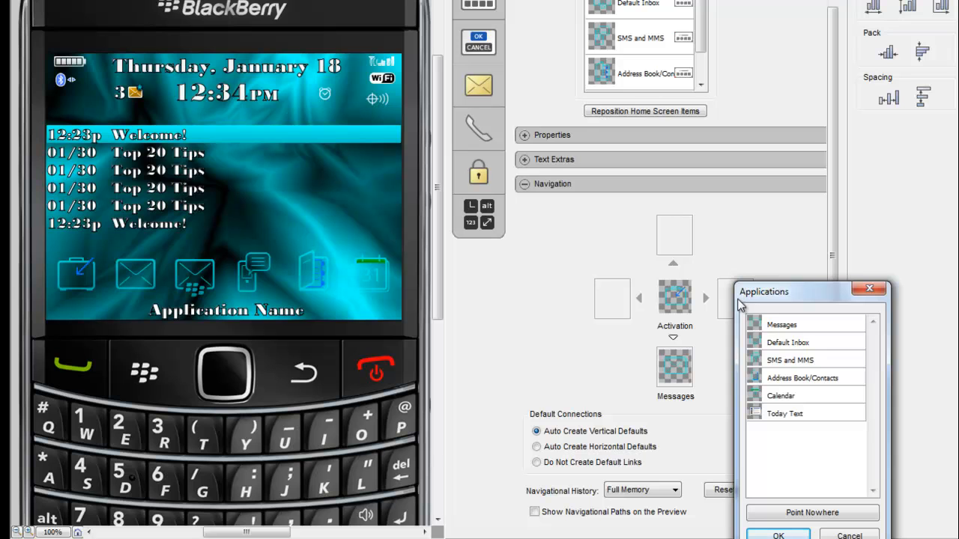
double_click(779, 327)
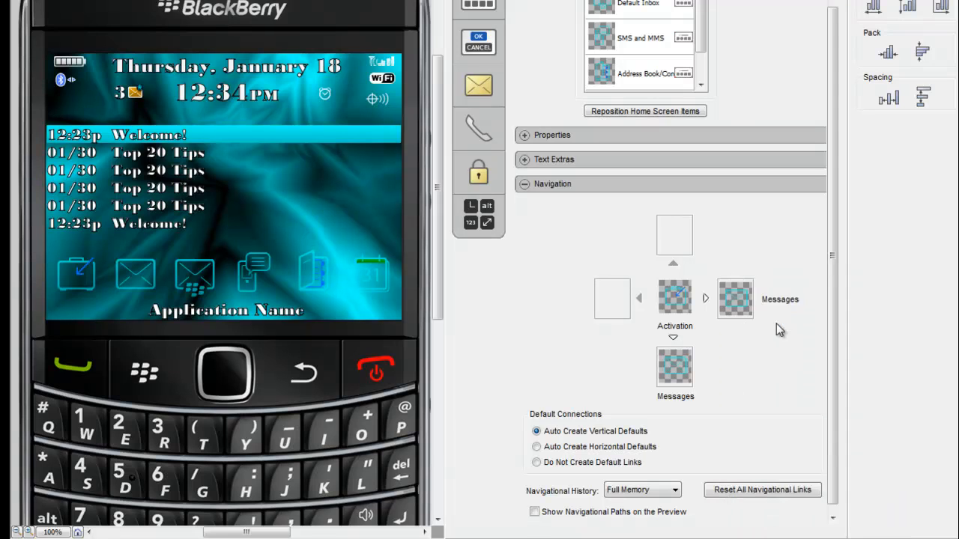
click(677, 380)
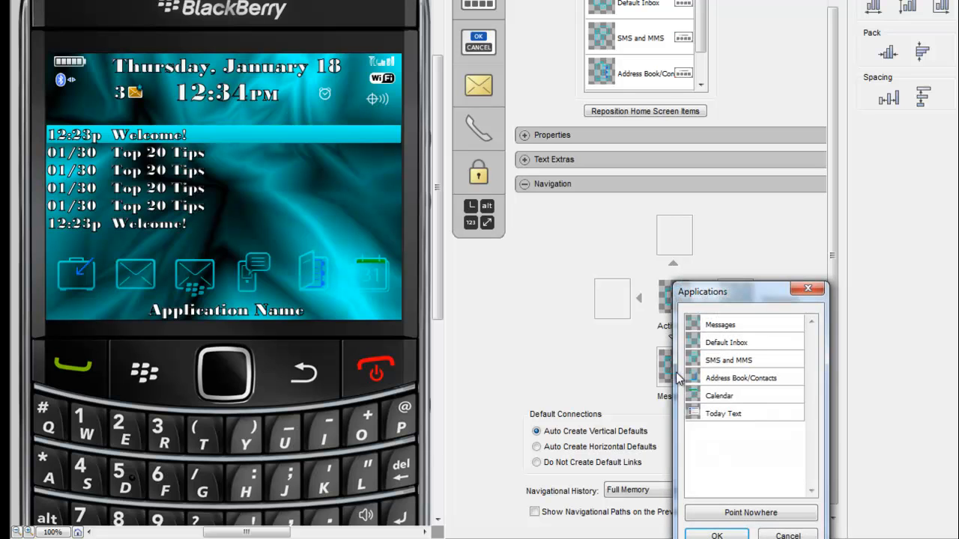
click(755, 517)
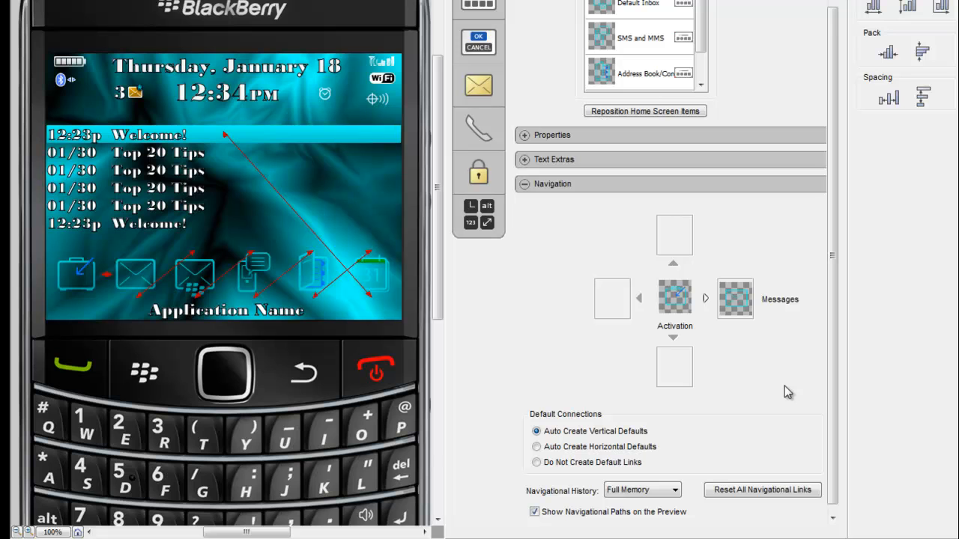
click(673, 236)
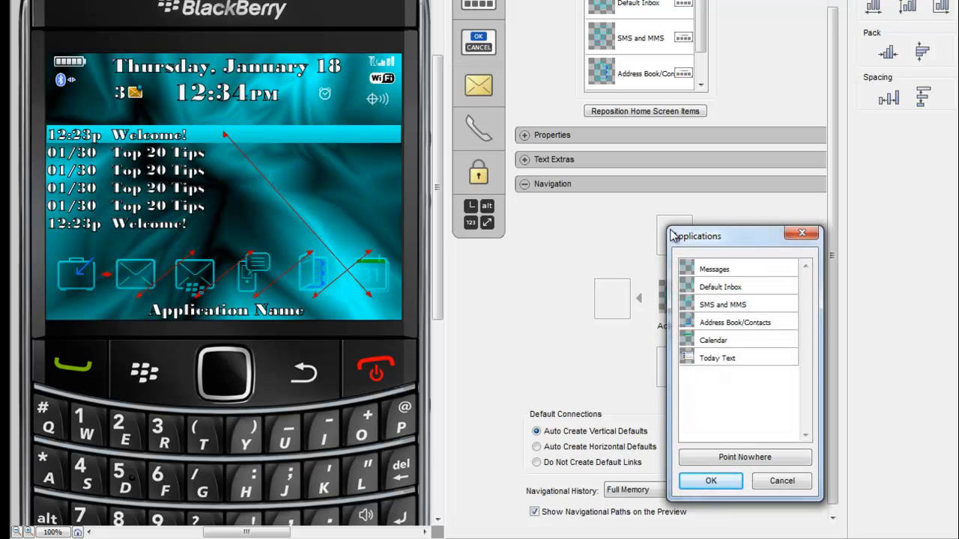
double_click(710, 359)
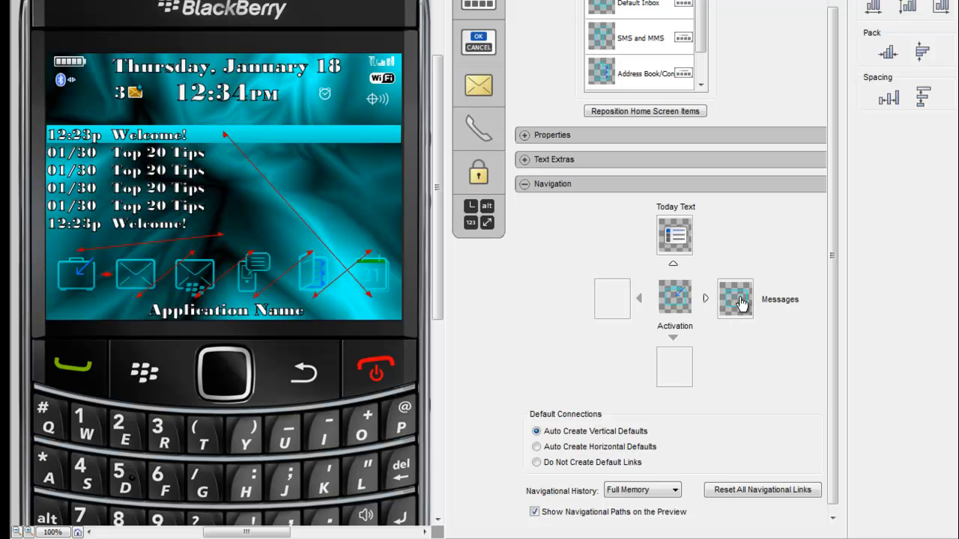
Step: Set the Messages icon's navigation links: nowhere downward, Default Inbox to the right, and Today Text upward
double_click(672, 302)
double_click(709, 343)
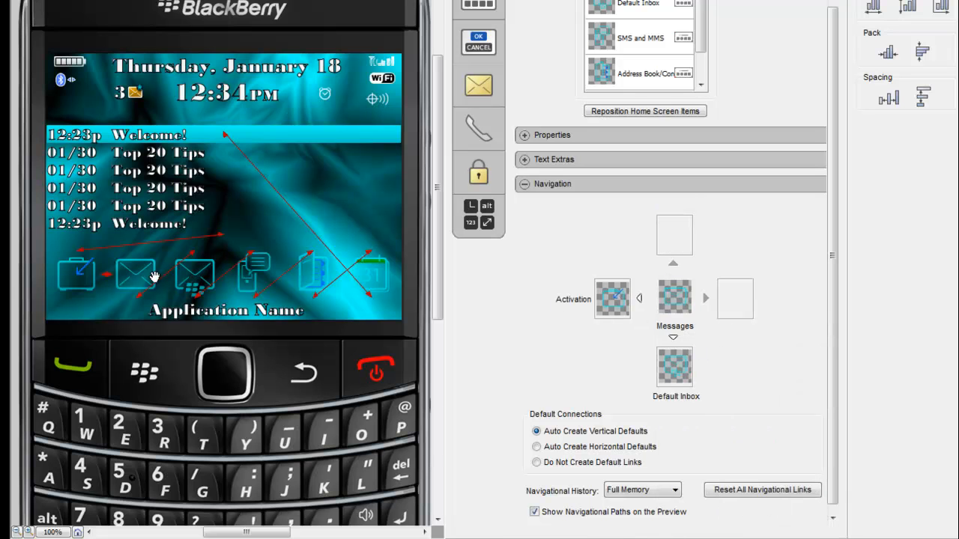
click(687, 373)
click(744, 514)
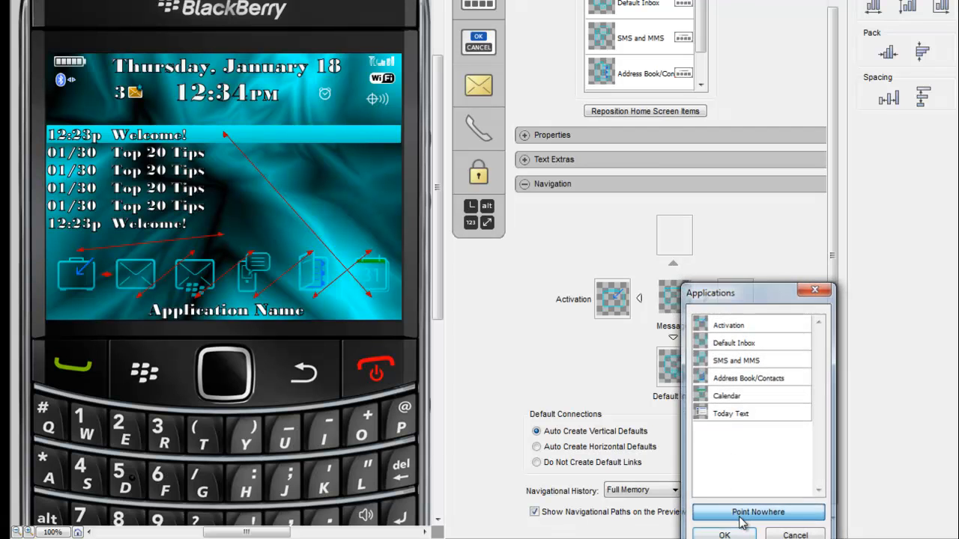
click(734, 307)
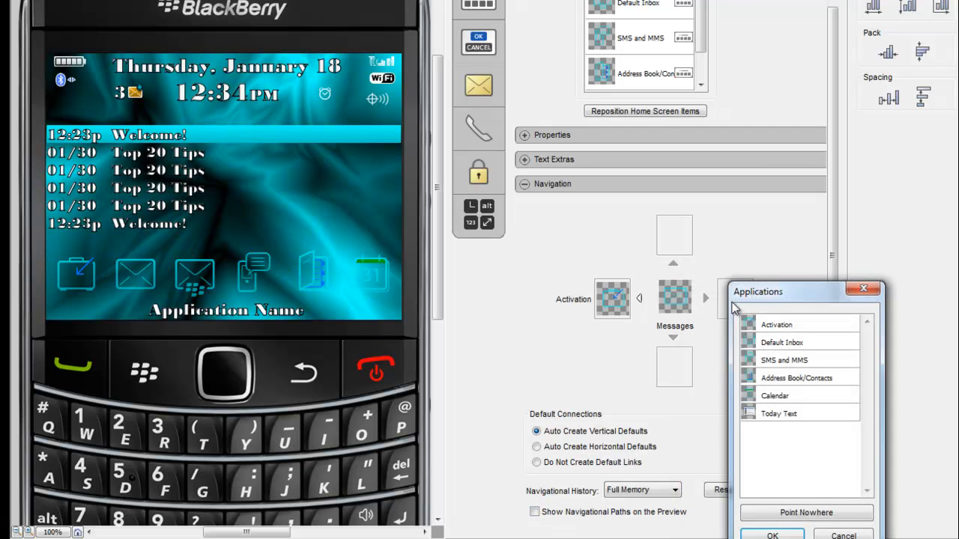
double_click(767, 344)
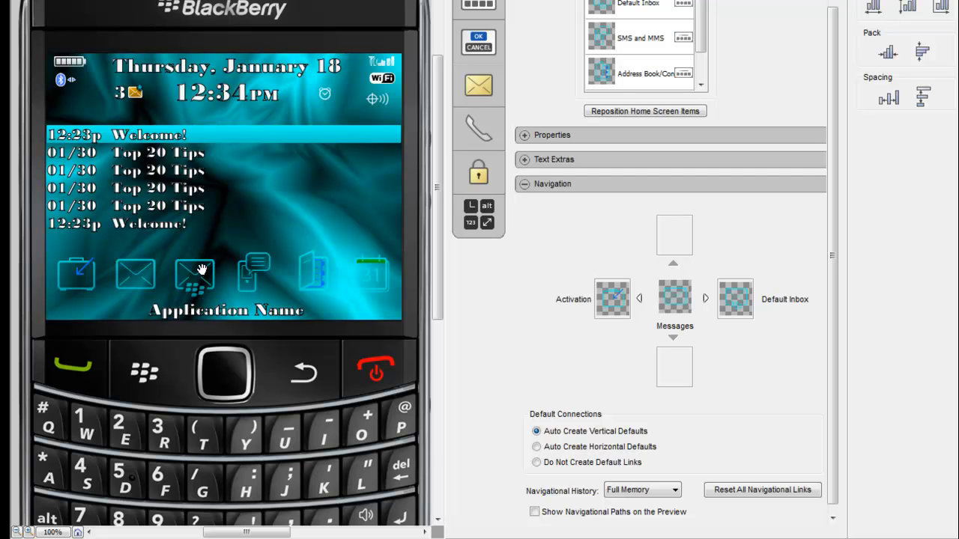
click(677, 237)
click(732, 362)
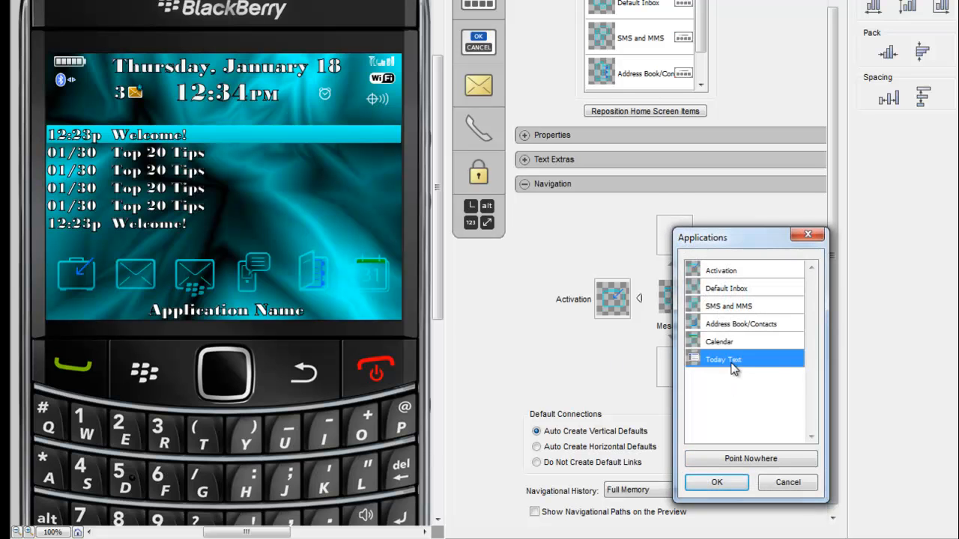
double_click(732, 362)
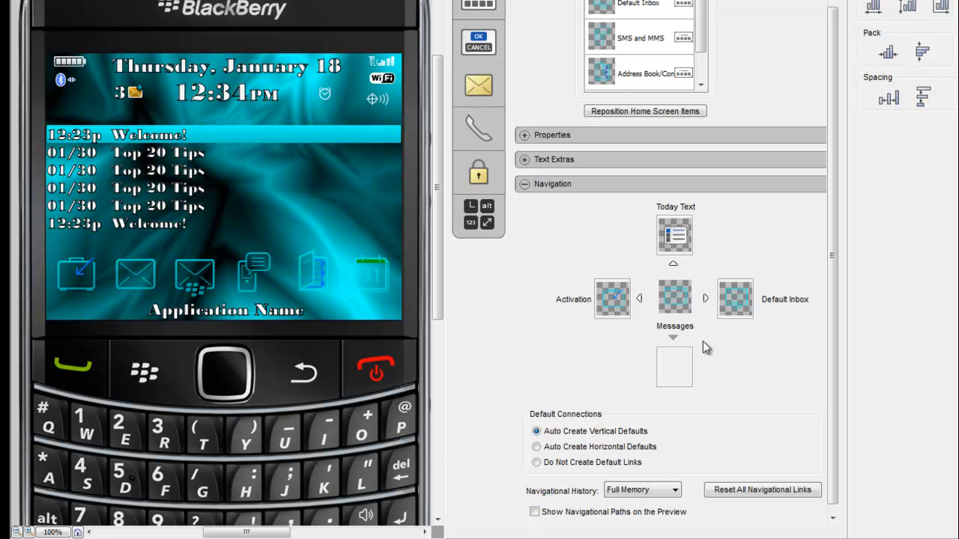
Step: Set the Default Inbox icon's navigation links: nowhere downward, SMS and MMS to the right, and Today Text upward
double_click(685, 303)
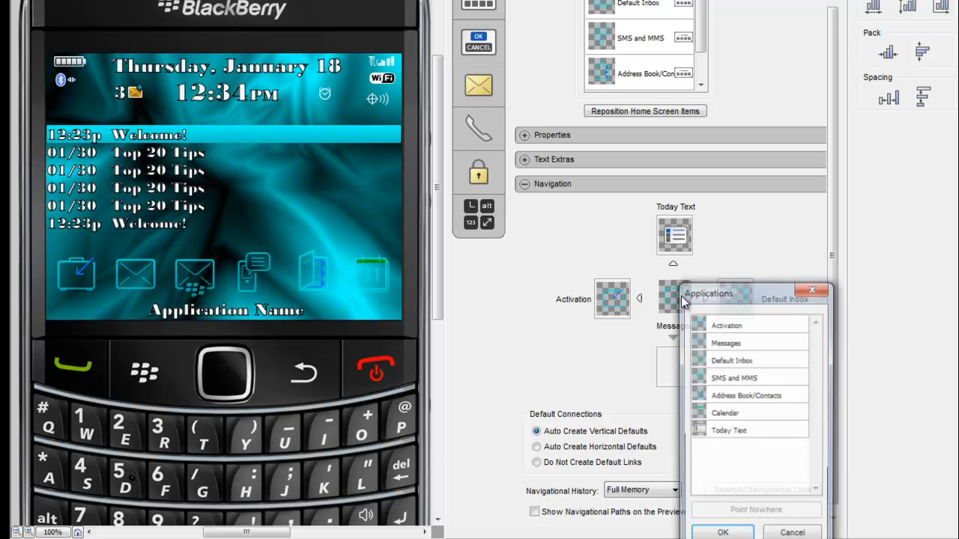
double_click(720, 361)
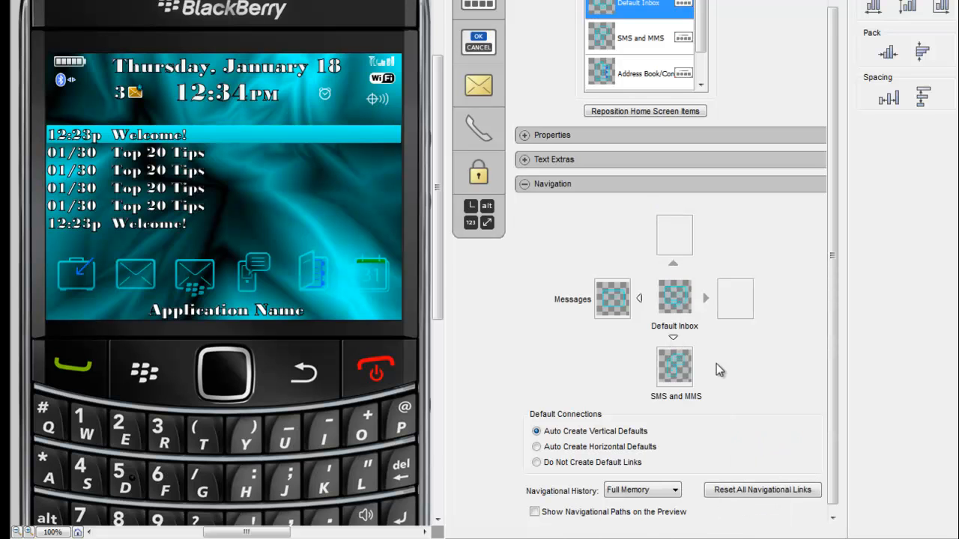
double_click(679, 377)
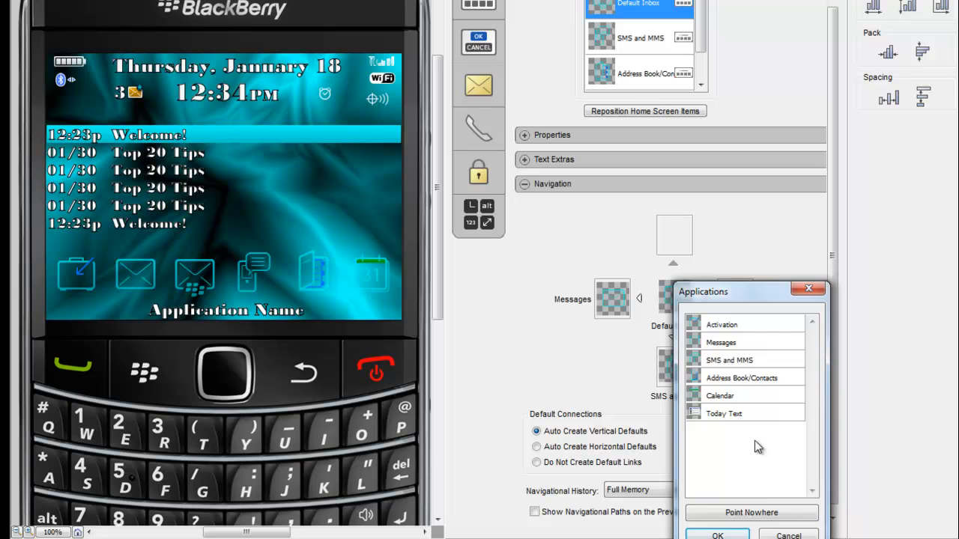
click(766, 517)
click(739, 299)
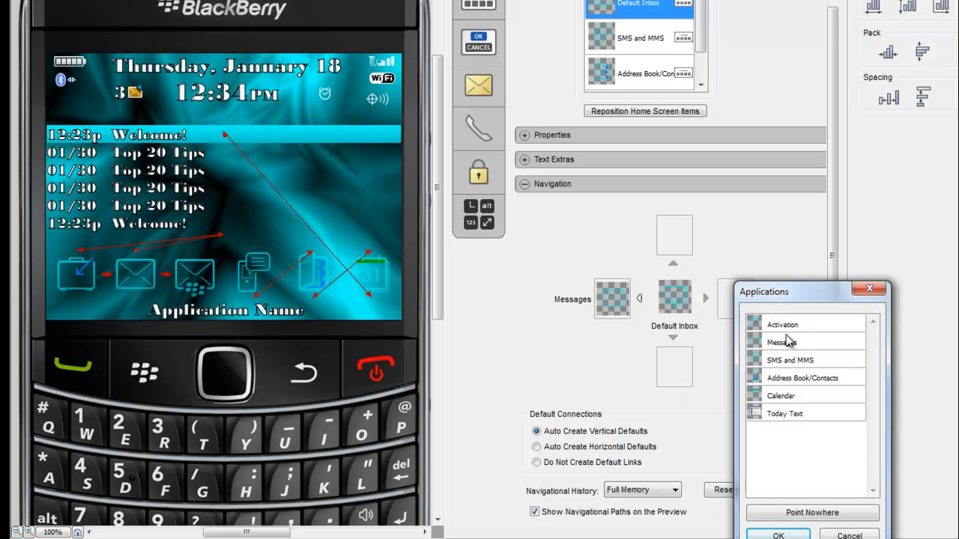
double_click(791, 361)
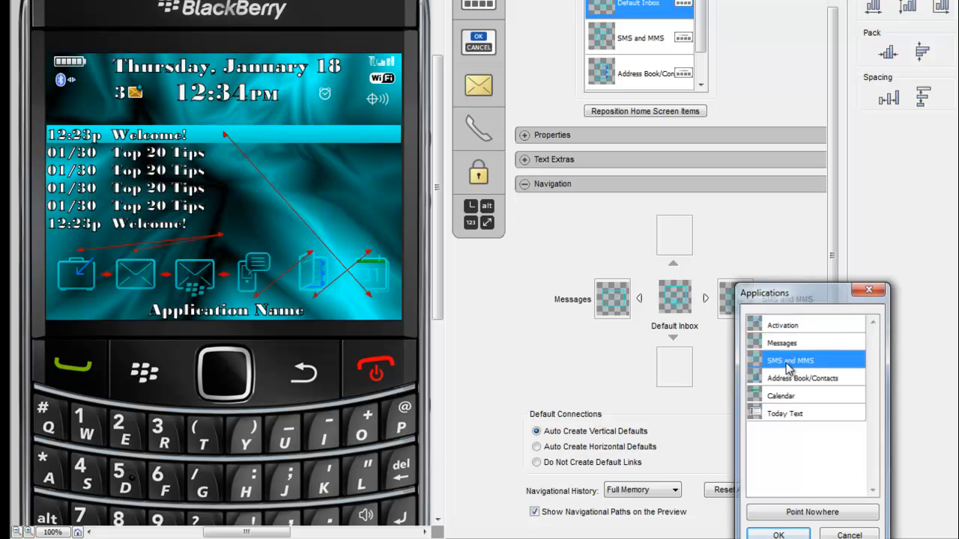
click(669, 235)
double_click(714, 360)
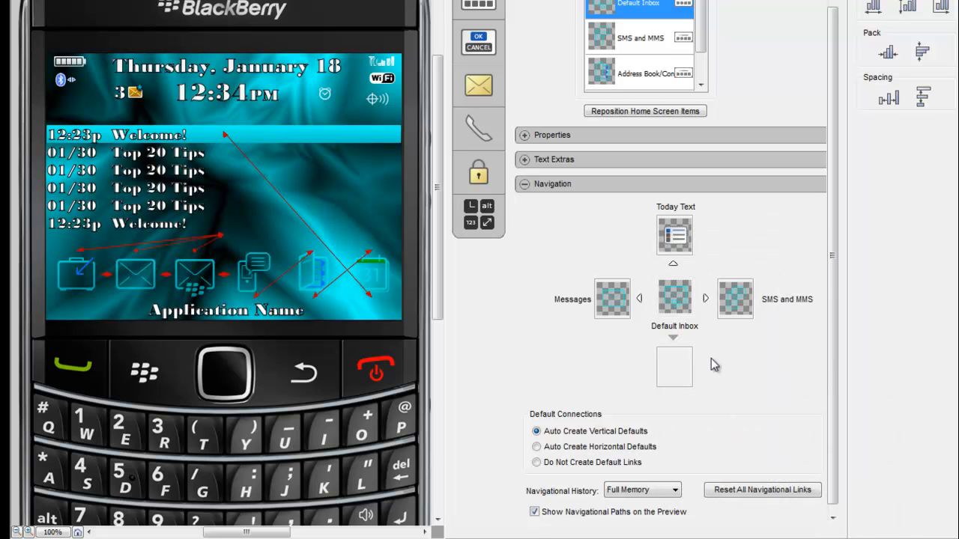
Step: Set the SMS and MMS icon's navigation links: nowhere downward, Address Book/Contacts to the right, and Today Text upward
click(686, 309)
double_click(718, 379)
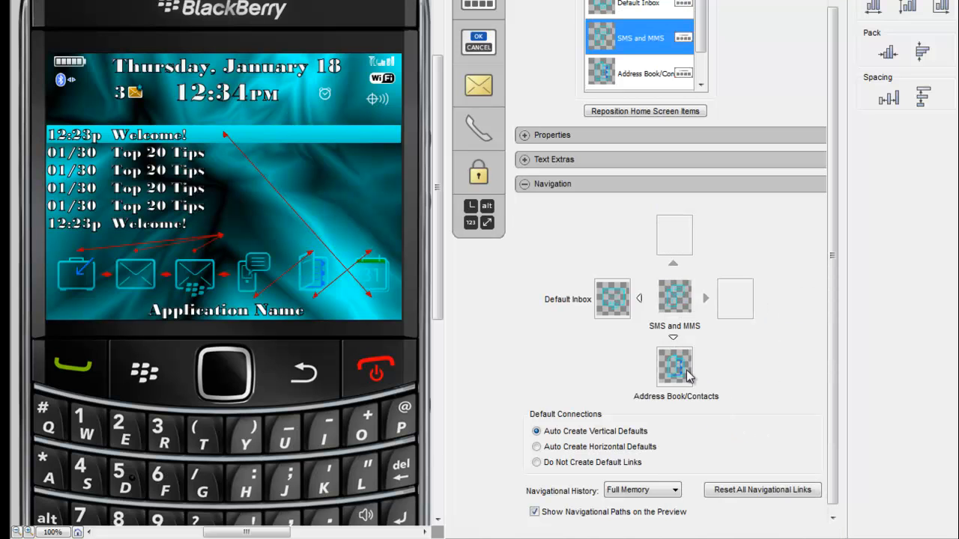
click(688, 375)
click(762, 512)
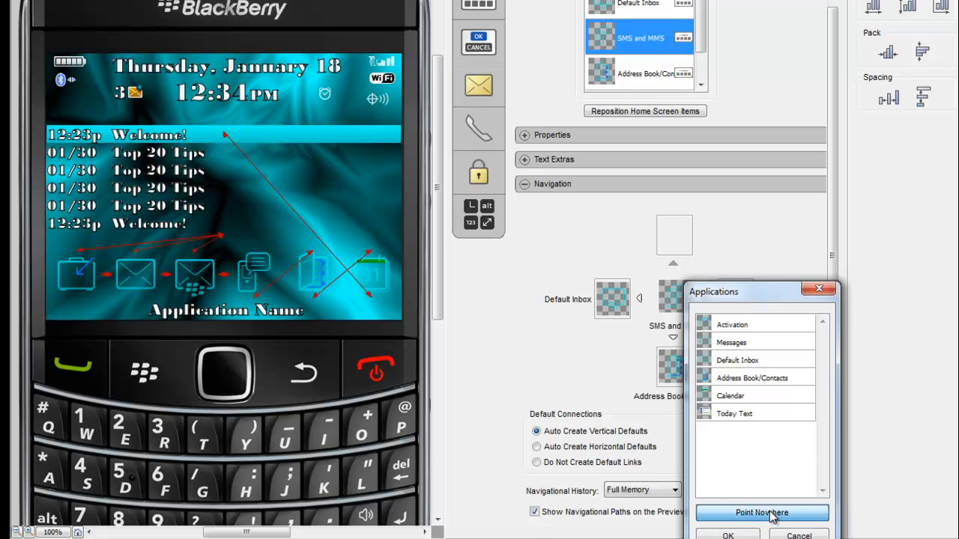
click(734, 301)
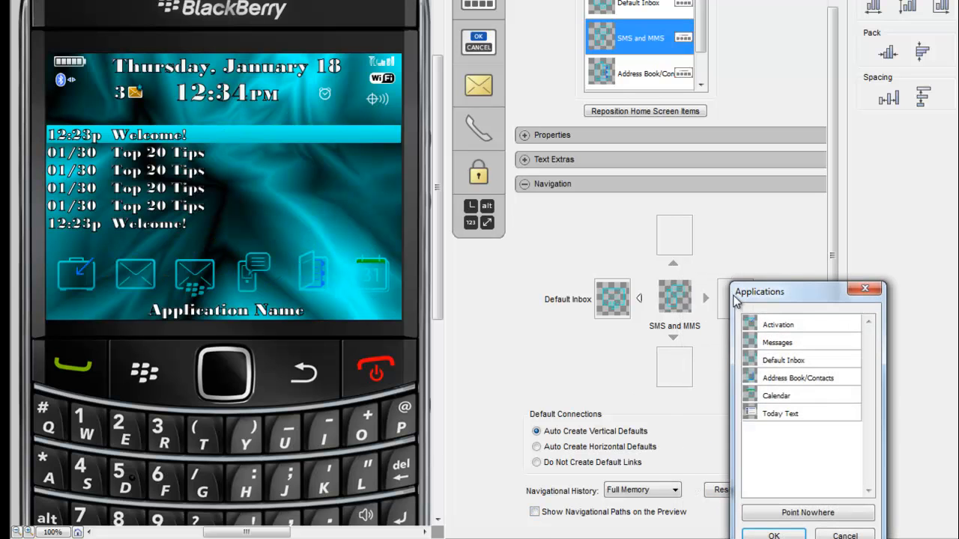
click(772, 381)
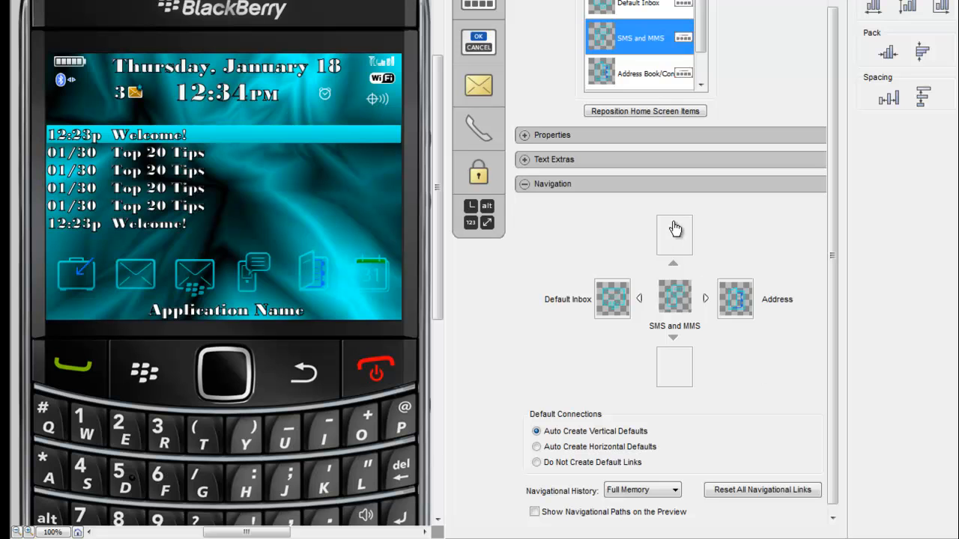
click(673, 232)
double_click(732, 351)
Step: Set the Address Book/Contacts icon's navigation links: nowhere downward, Calendar to the right, and Today Text upward
double_click(681, 311)
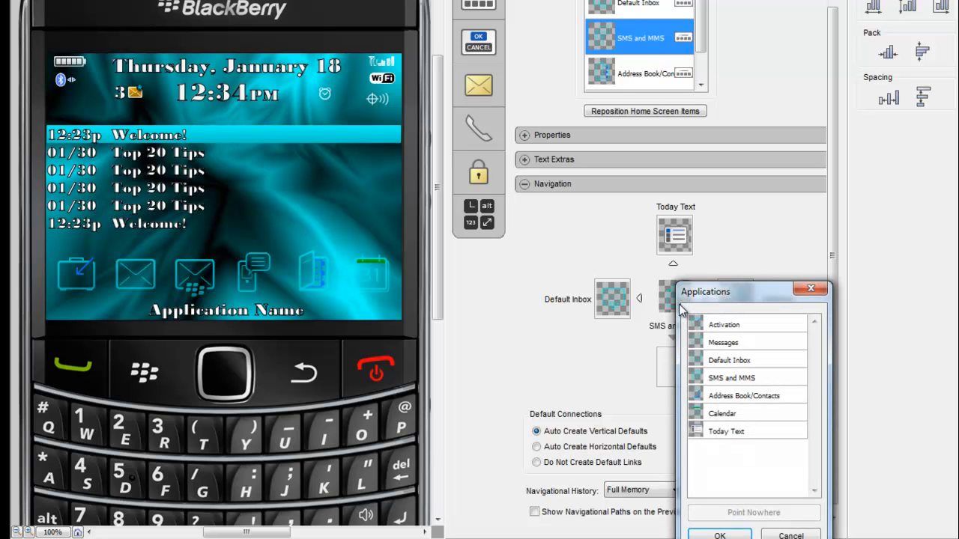
click(784, 534)
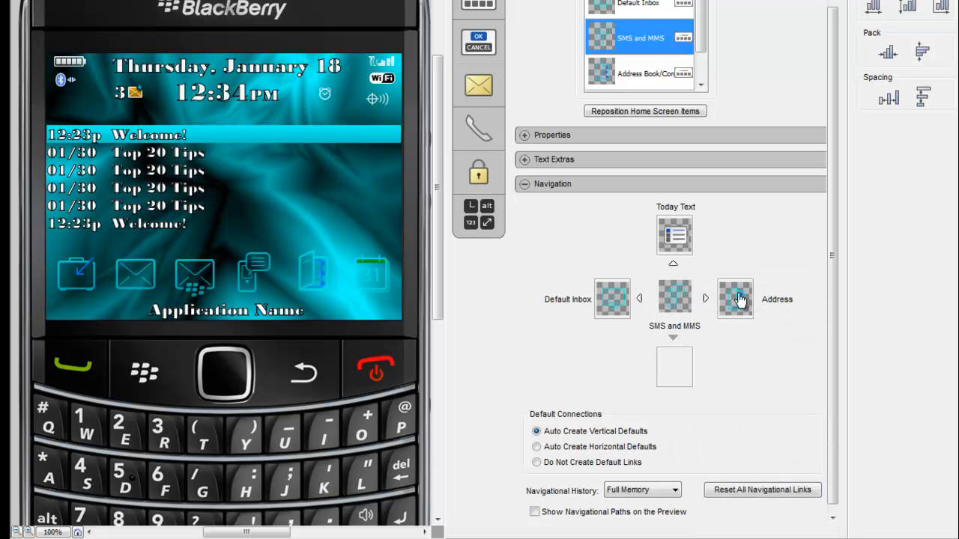
double_click(680, 302)
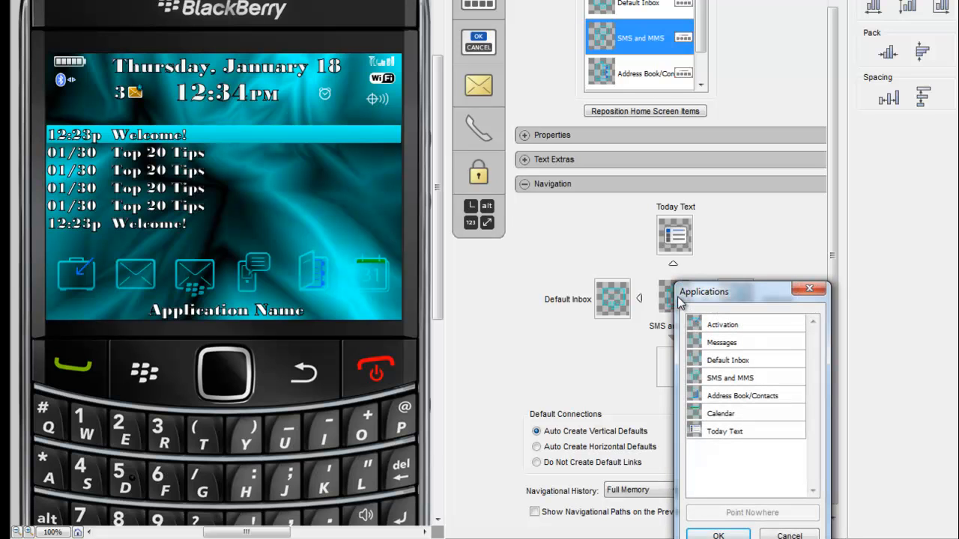
click(724, 397)
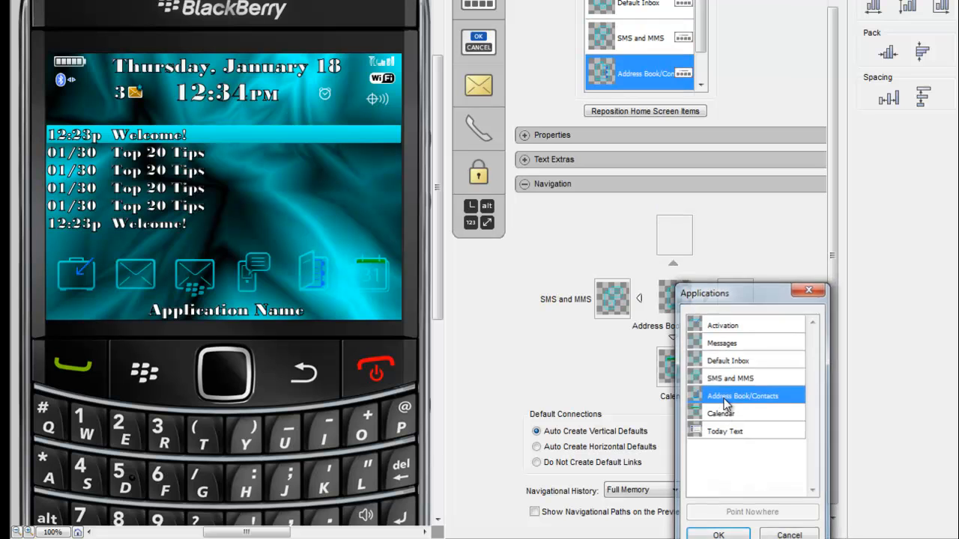
double_click(673, 381)
click(733, 519)
double_click(741, 313)
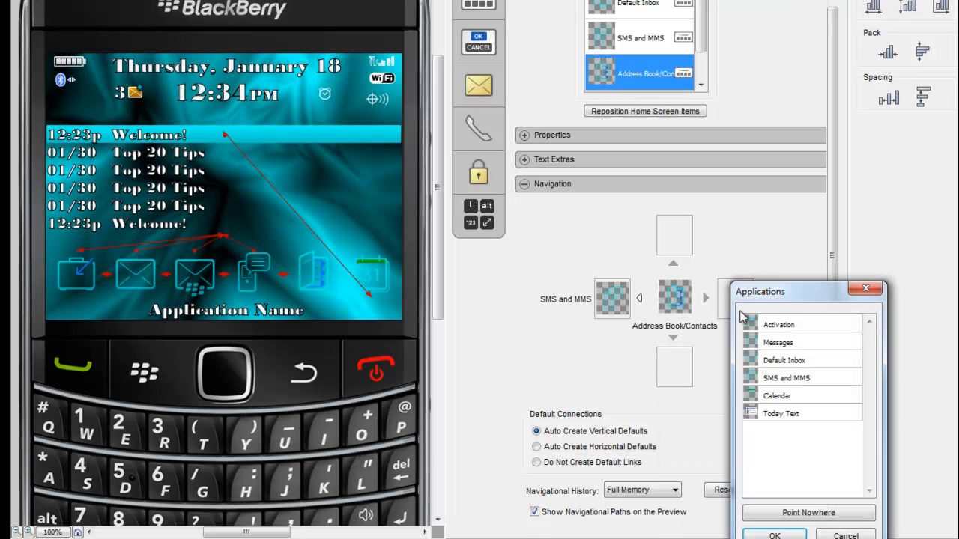
double_click(773, 397)
double_click(685, 242)
click(726, 363)
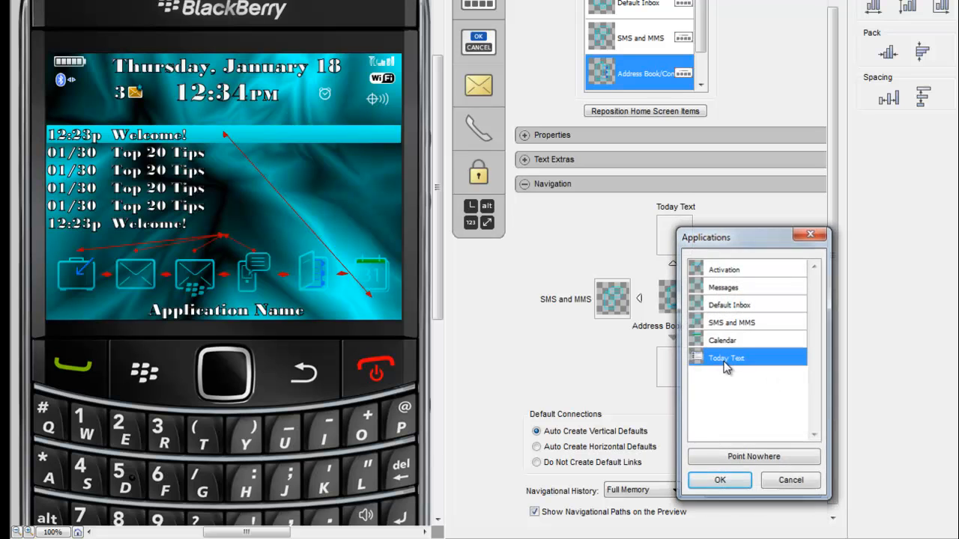
double_click(725, 362)
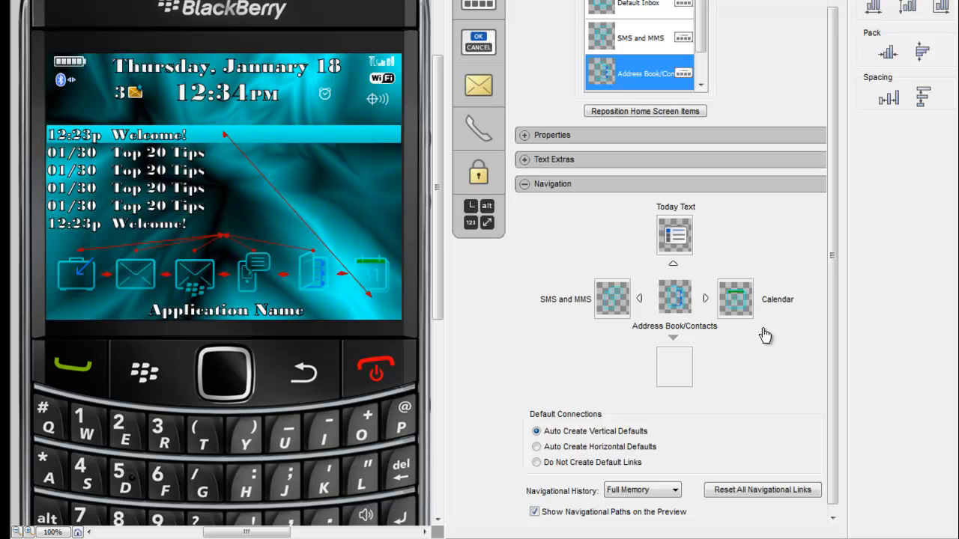
Step: Set the Calendar icon's navigation links to point nowhere downward or to the right, and to Today Text upward
double_click(676, 303)
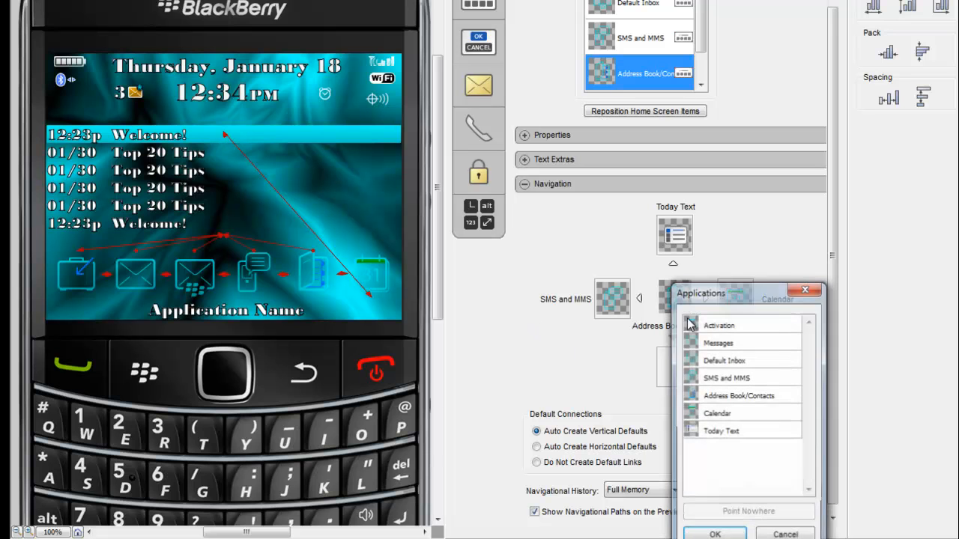
double_click(713, 412)
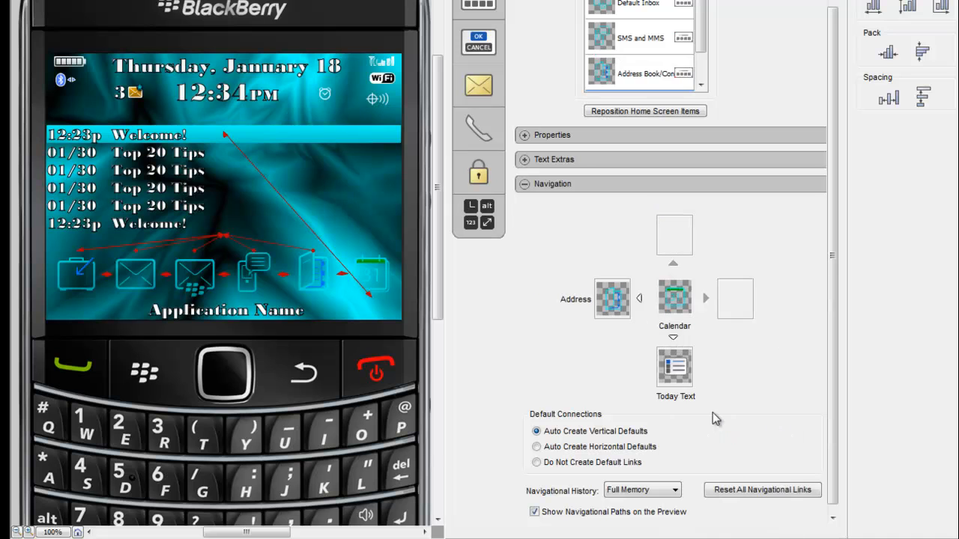
double_click(684, 381)
click(743, 511)
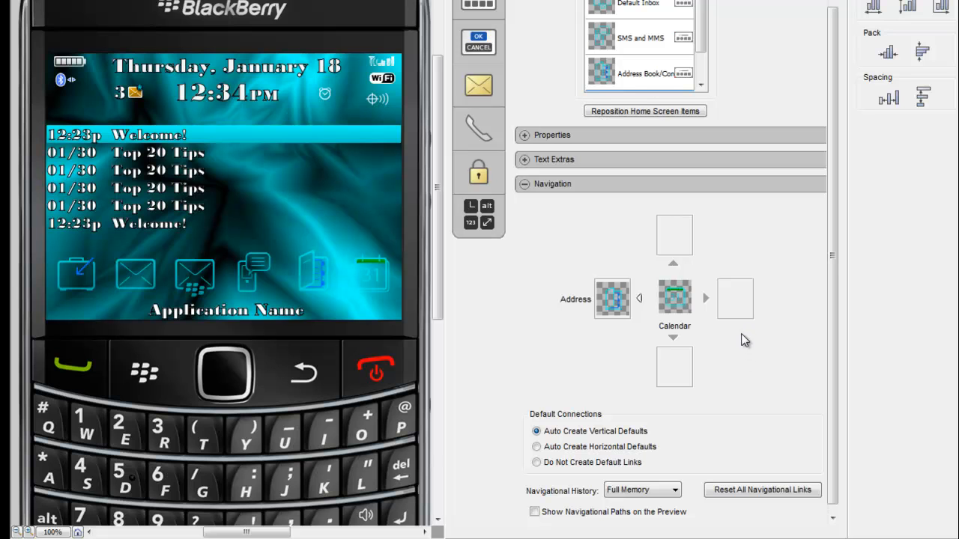
double_click(736, 308)
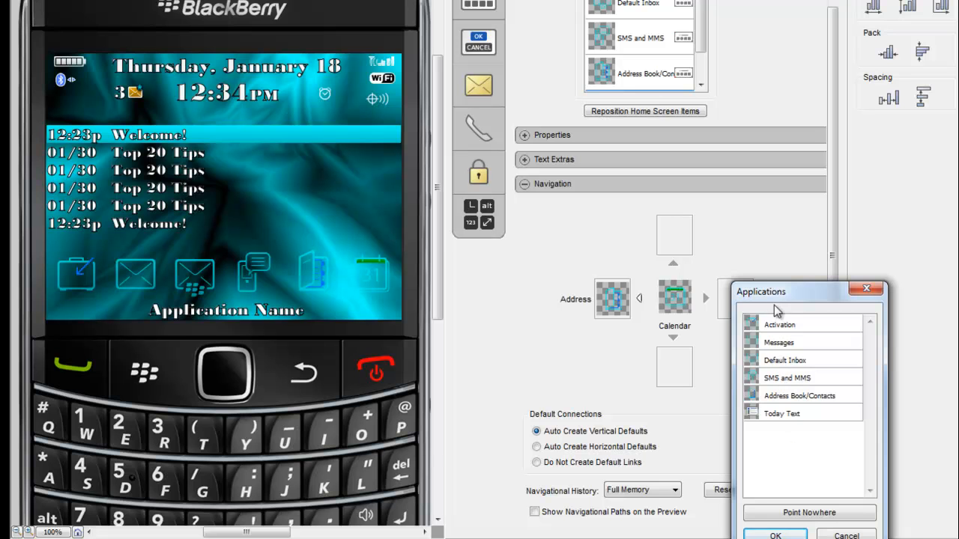
click(825, 514)
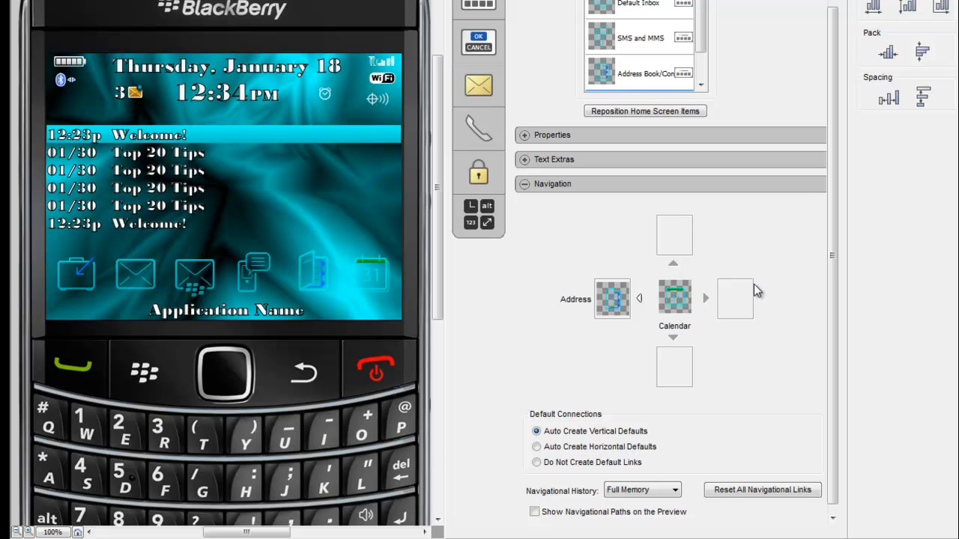
click(681, 239)
double_click(722, 368)
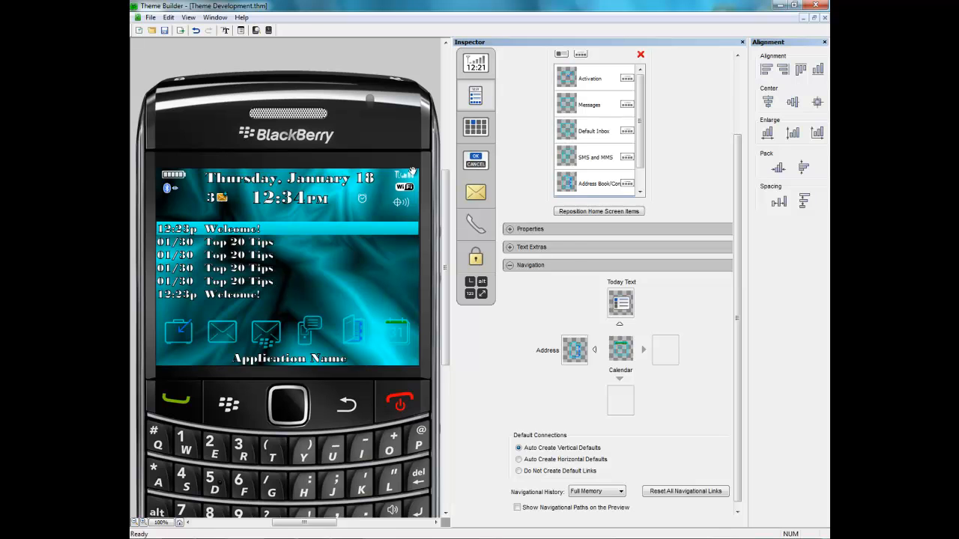
Step: Save the theme and open the design settings for the OK/Cancel dialogs
click(164, 31)
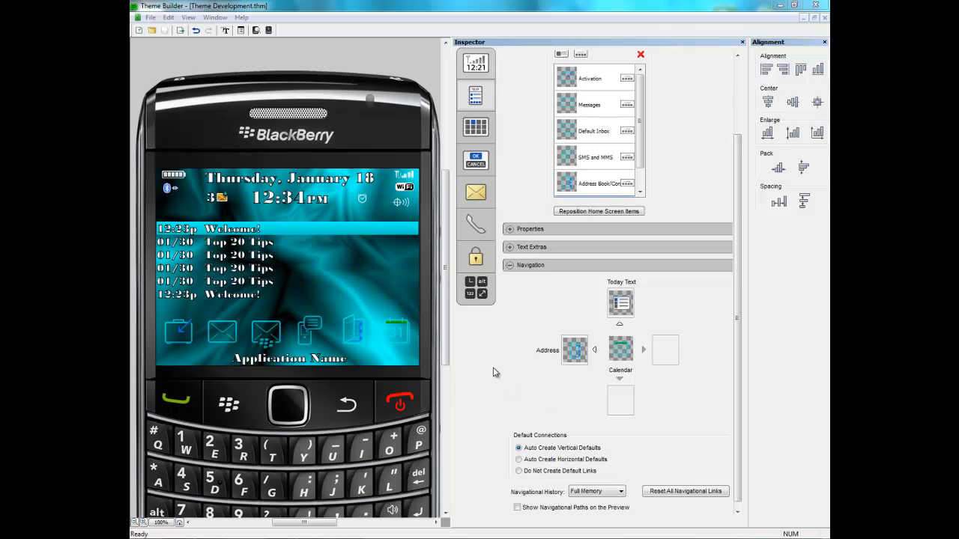
click(475, 163)
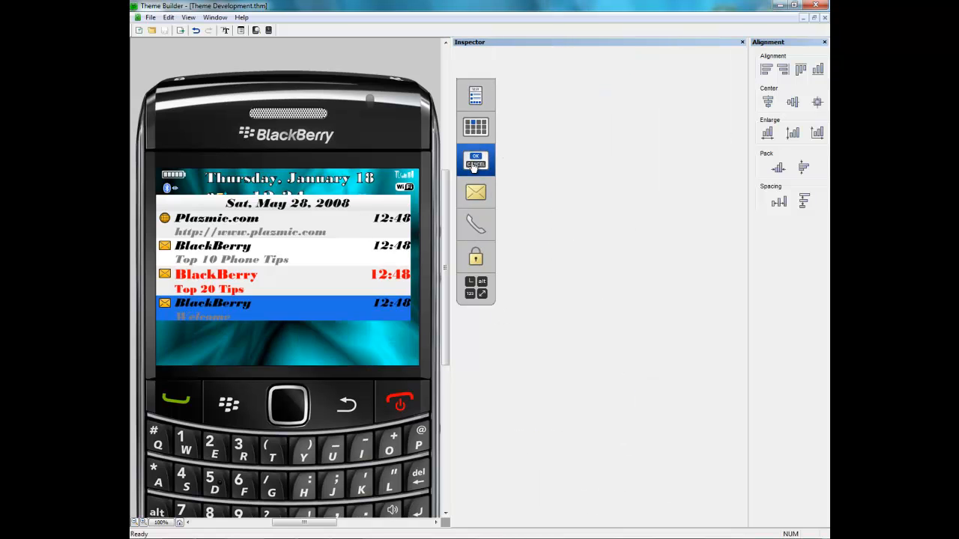